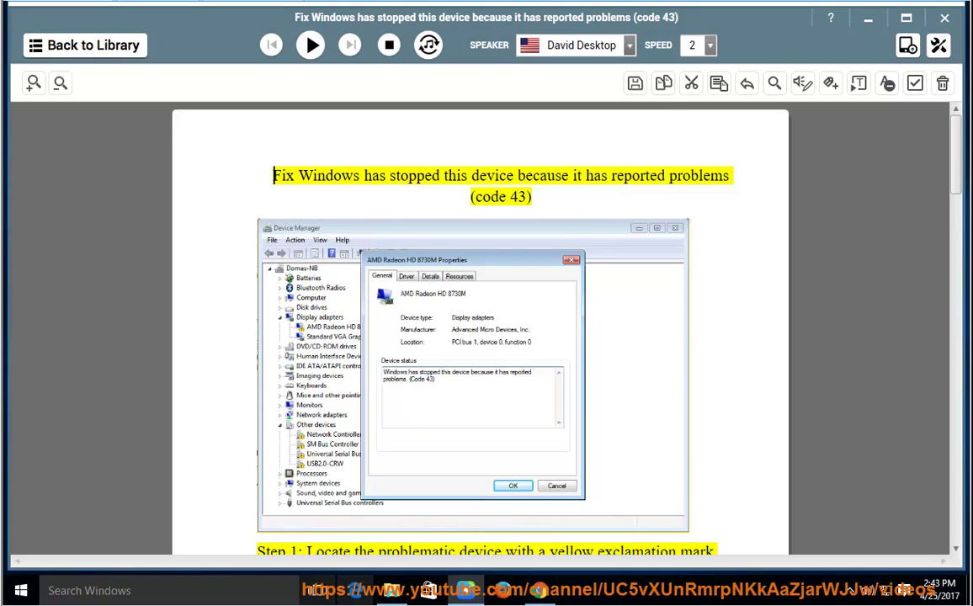
# Step: Read the Code 43 article aloud through its title and Step 1, then hide the reader
pyautogui.click(310, 44)
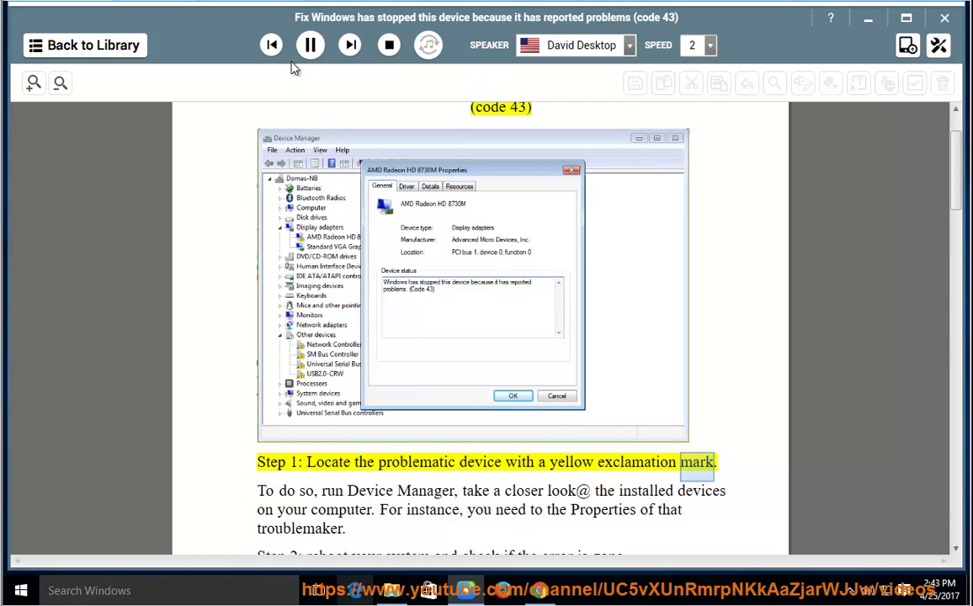
pyautogui.click(313, 46)
# Step: Open Computer Management from This PC and select Sdo Sensor V2 in Device Manager
pyautogui.click(868, 18)
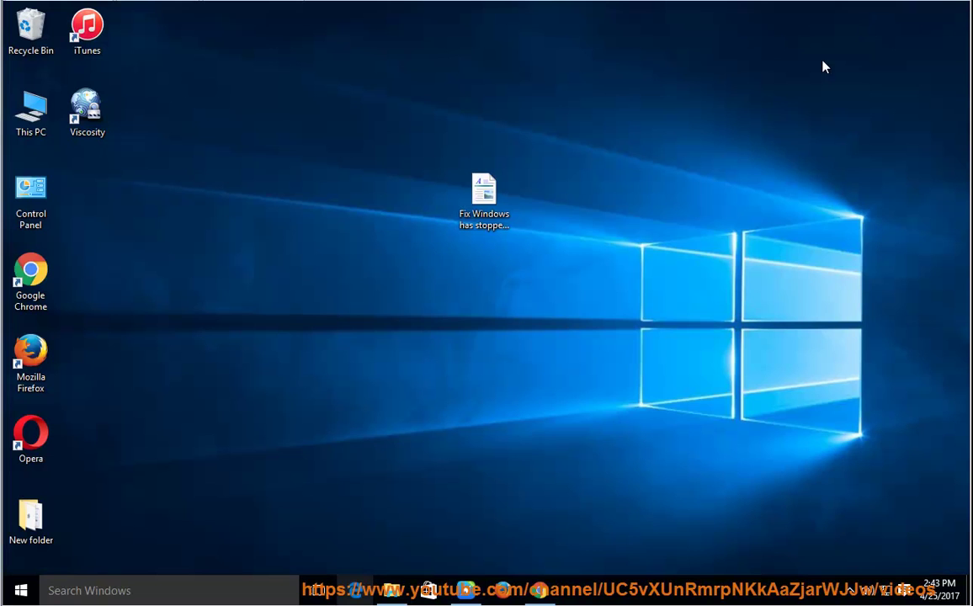
pyautogui.rightClick(35, 111)
pyautogui.click(135, 157)
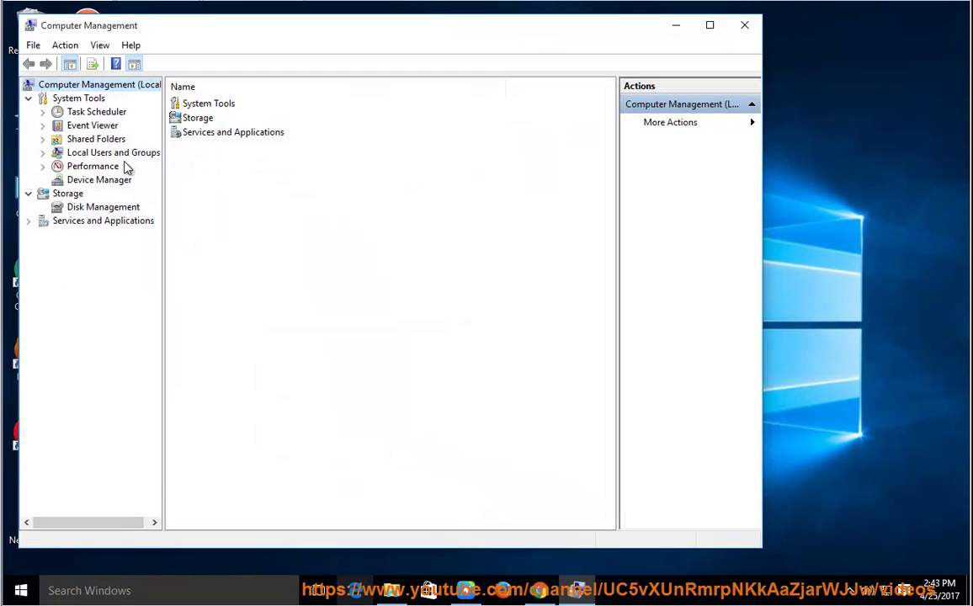
pyautogui.click(93, 181)
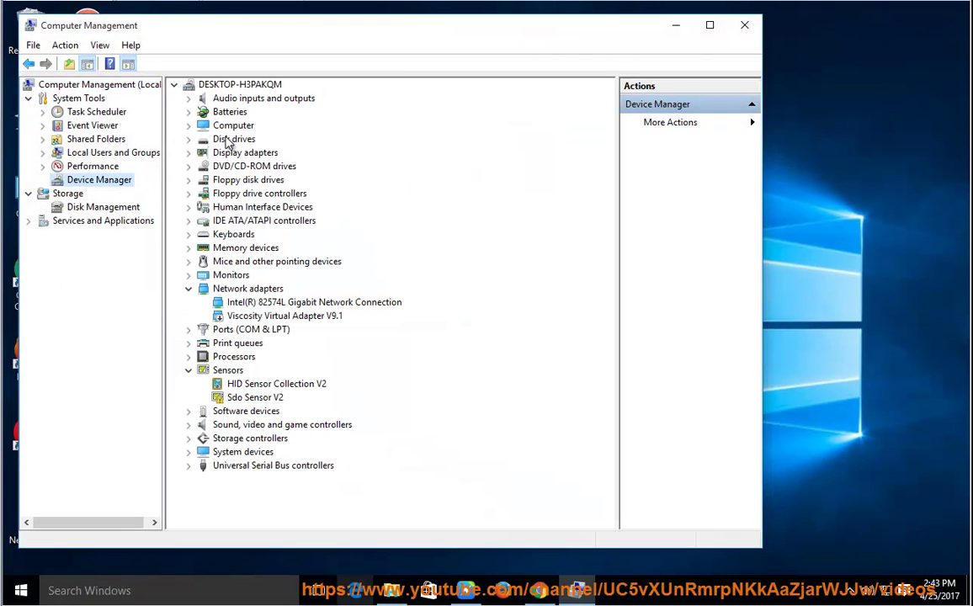
pyautogui.click(253, 398)
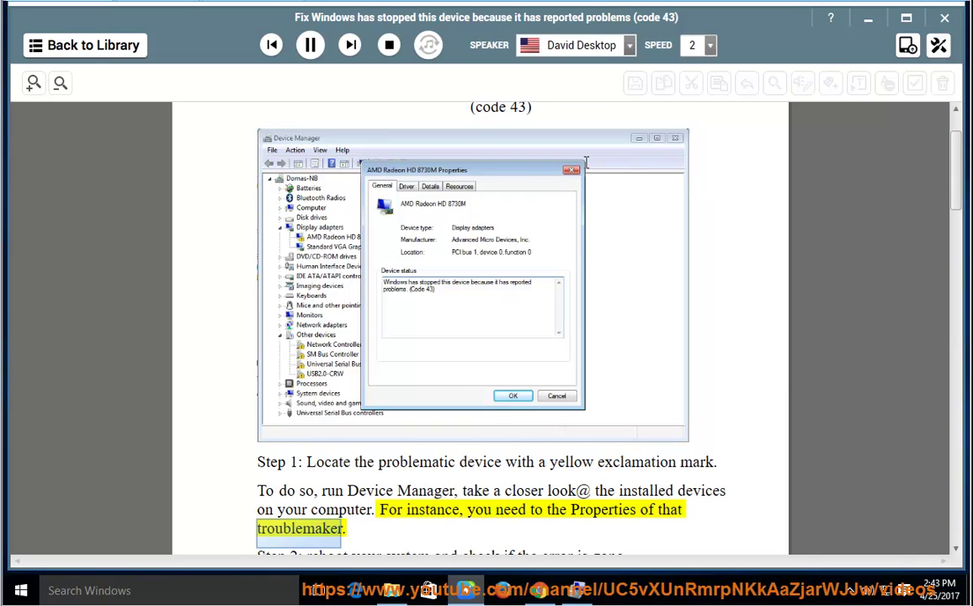
# Step: Check Sdo Sensor V2's Properties, where the device status reports a Code 24 error
pyautogui.click(867, 19)
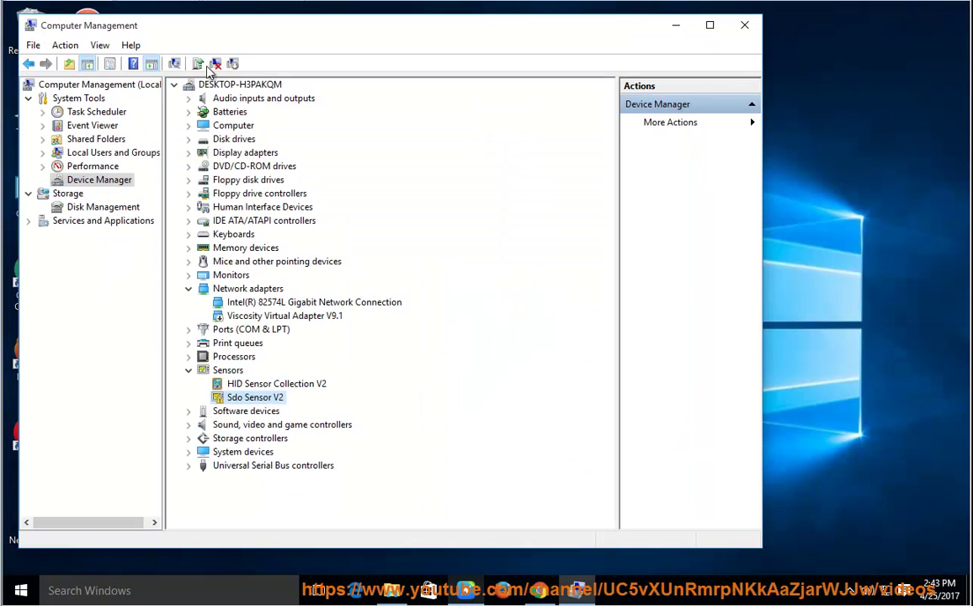
pyautogui.rightClick(244, 401)
pyautogui.click(294, 487)
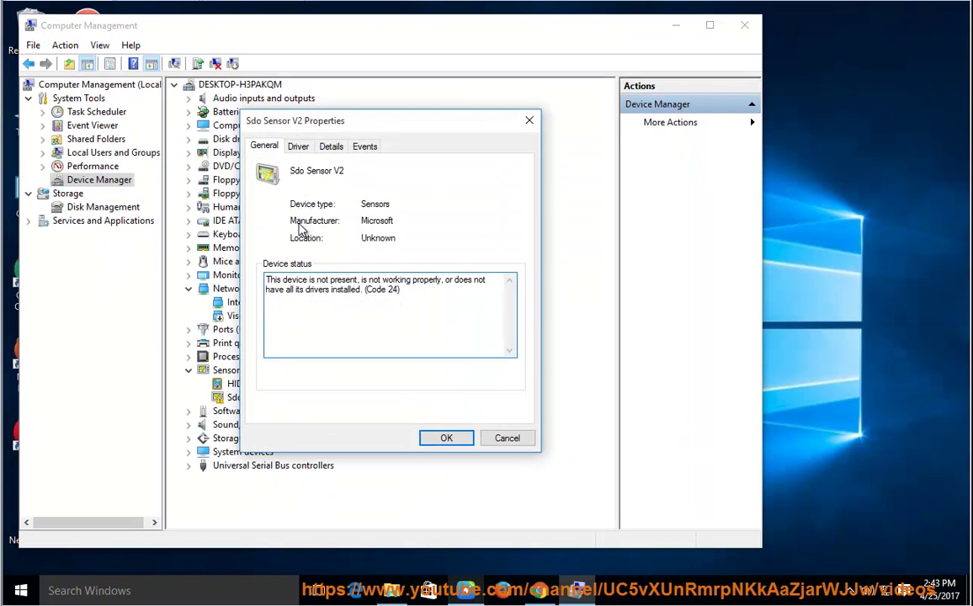
pyautogui.moveTo(266, 279); pyautogui.dragTo(401, 289)
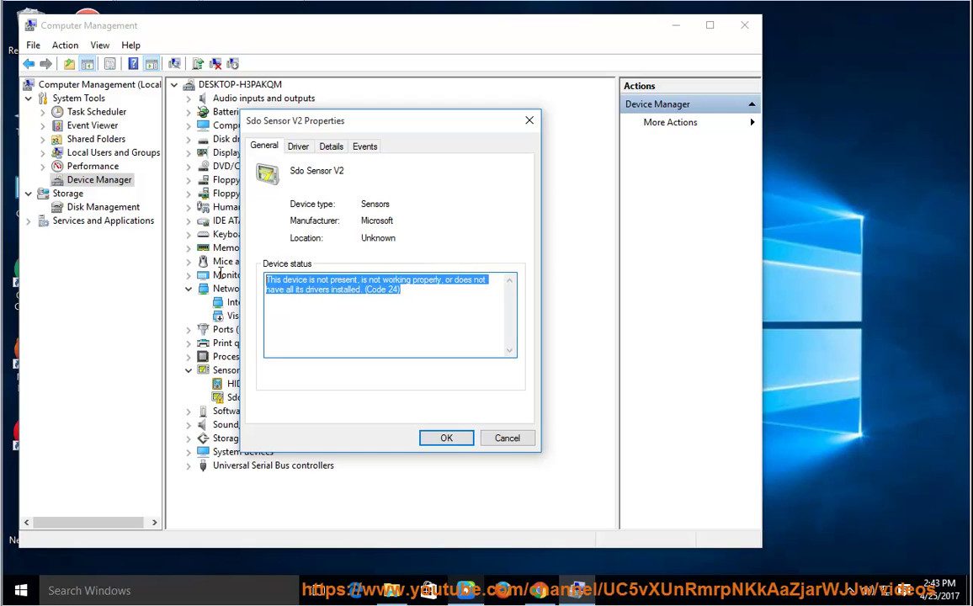
pyautogui.click(469, 437)
# Step: View the Start menu's sleep, shut down and restart choices, then return to the article reader
pyautogui.click(21, 591)
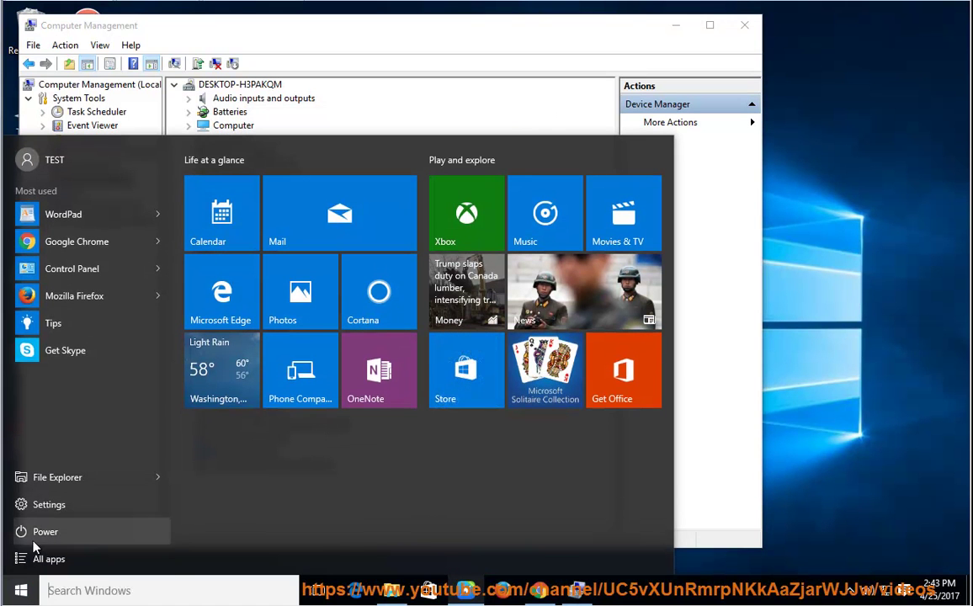
pyautogui.click(39, 539)
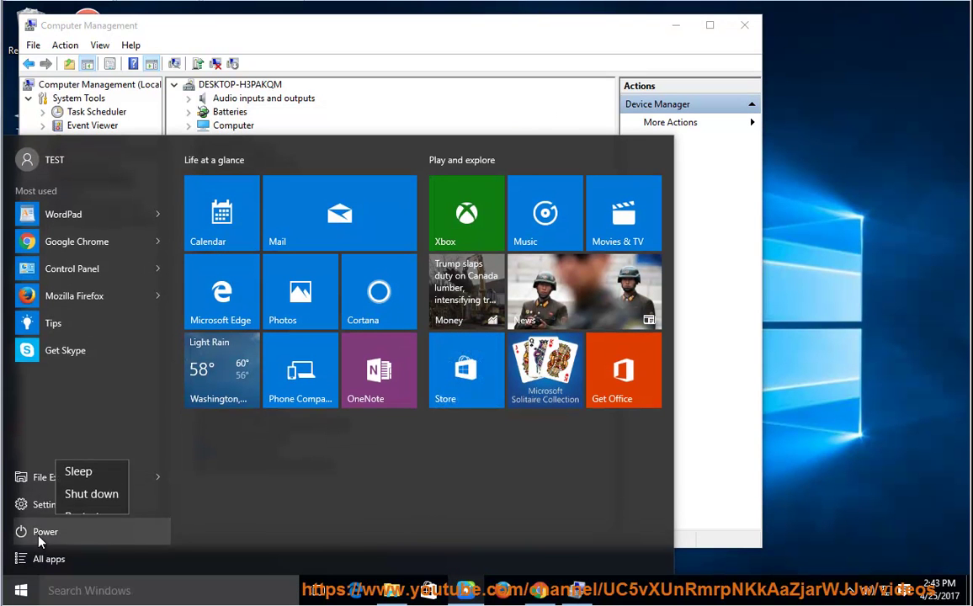
pyautogui.click(461, 593)
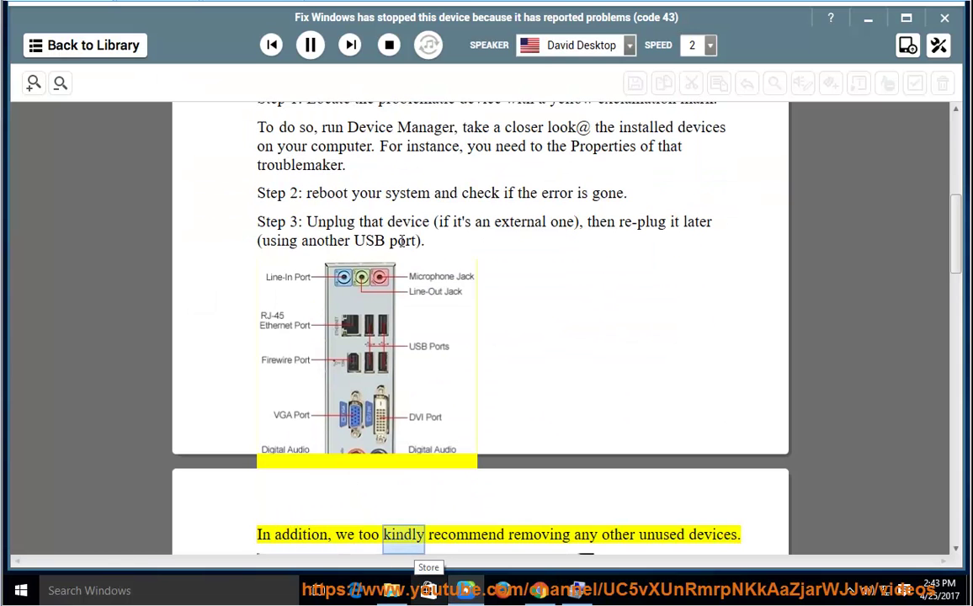
# Step: Scroll the article down to Step 4's uninstall-and-reboot advice and pause the reading
pyautogui.scroll(-1, 563, 316)
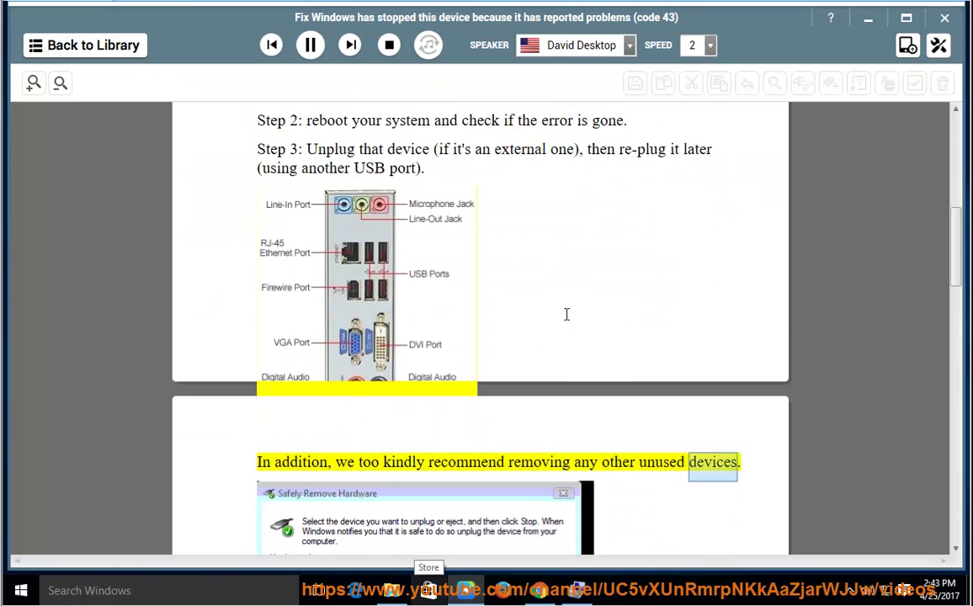
pyautogui.scroll(-1, 568, 319)
pyautogui.scroll(-4, 437, 370)
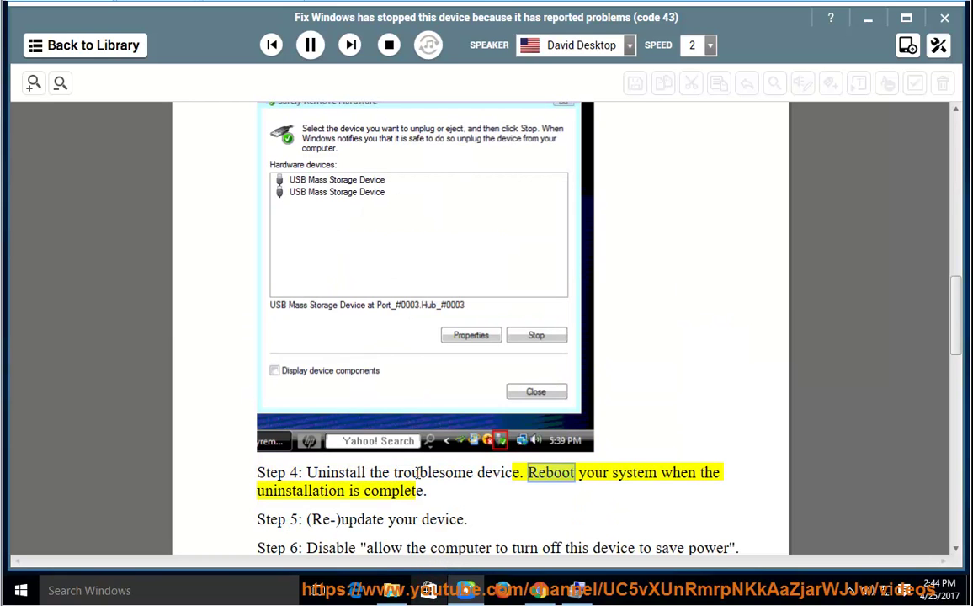
pyautogui.click(309, 46)
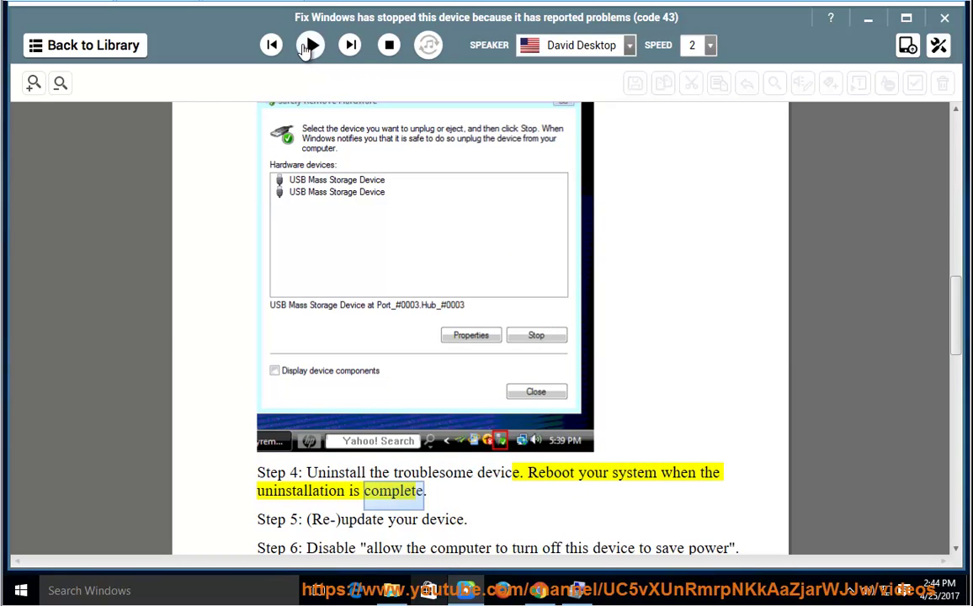
# Step: Uninstall Sdo Sensor V2 in Device Manager and let the article read on to Step 6
pyautogui.click(595, 600)
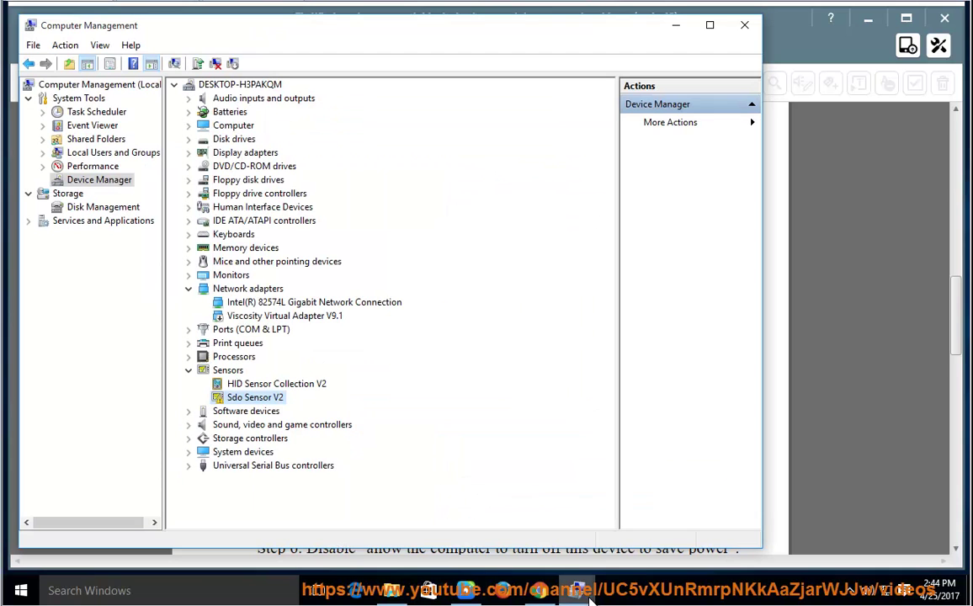
pyautogui.rightClick(257, 398)
pyautogui.click(311, 441)
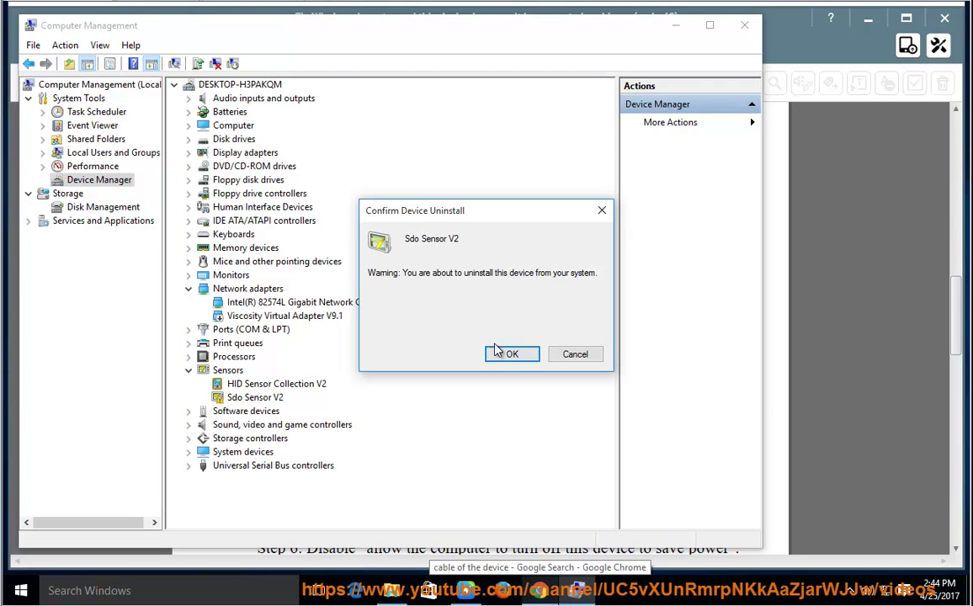
pyautogui.click(575, 354)
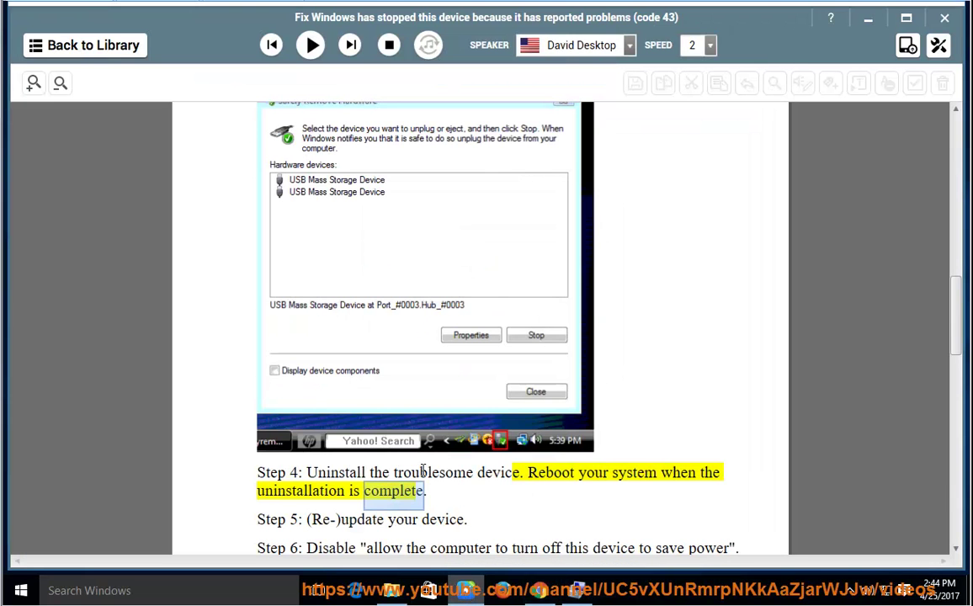
pyautogui.click(311, 45)
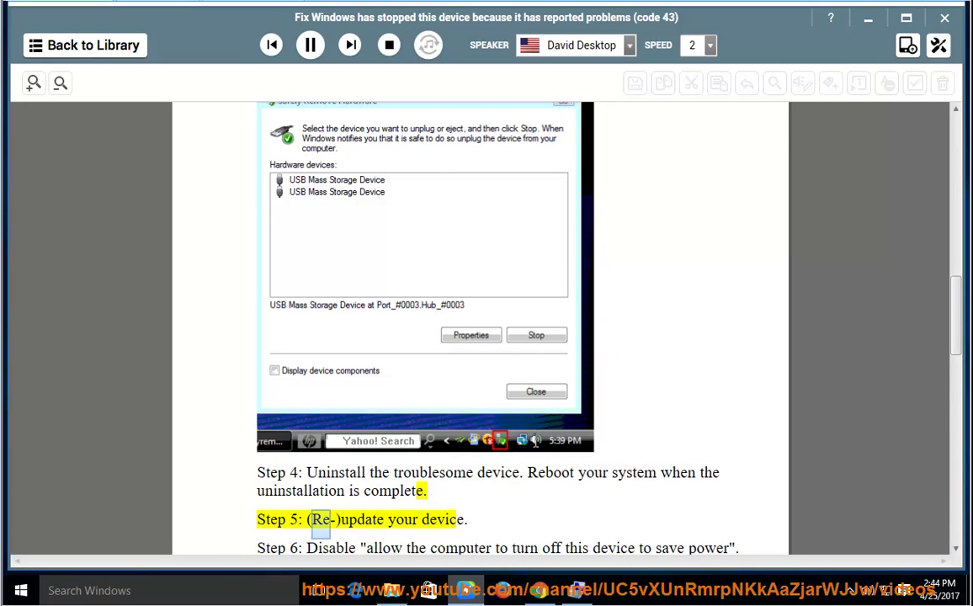
pyautogui.click(319, 44)
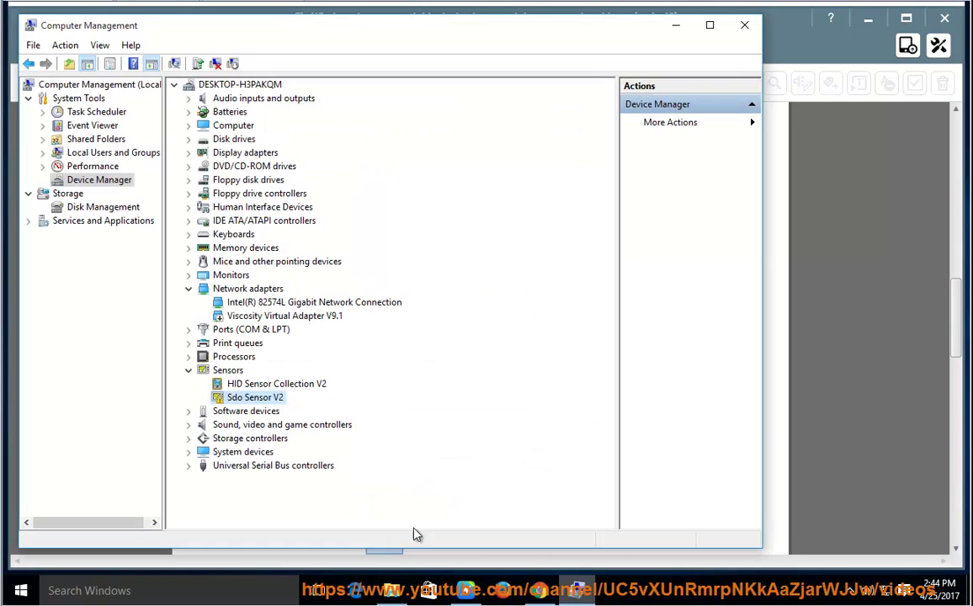
# Step: Open Sdo Sensor V2's driver update wizard, cancel it, and close Computer Management
pyautogui.rightClick(266, 399)
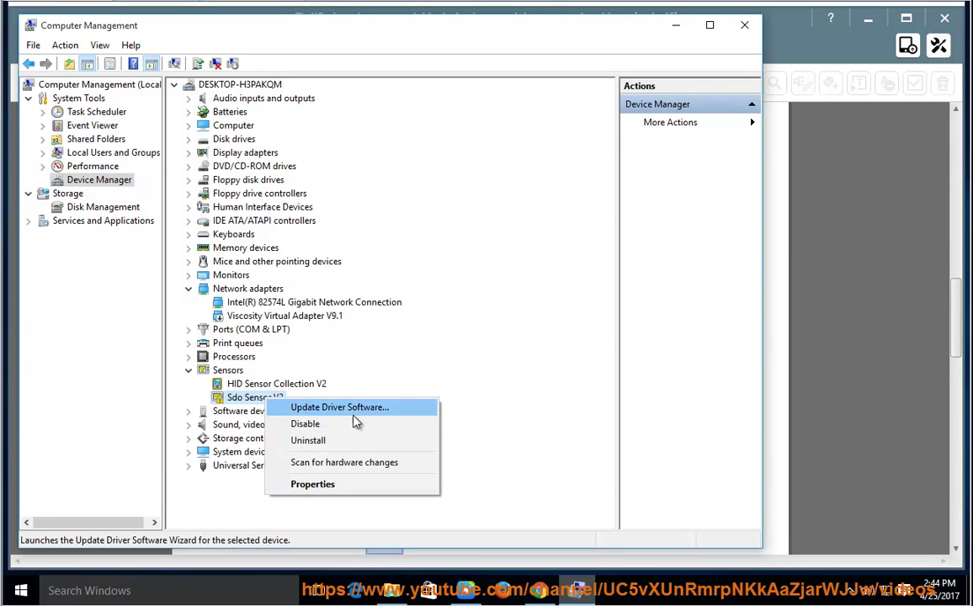
pyautogui.click(341, 407)
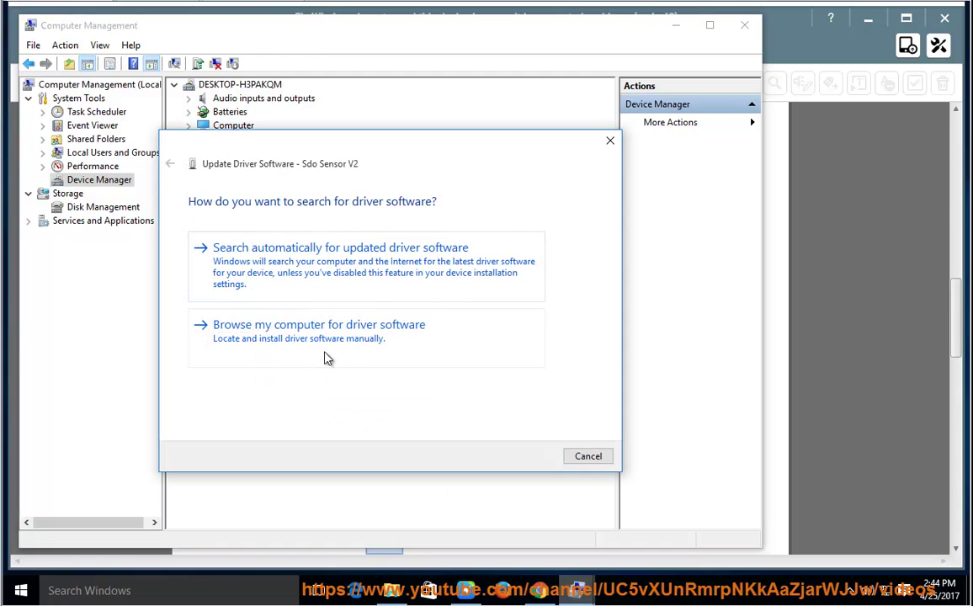
pyautogui.click(577, 463)
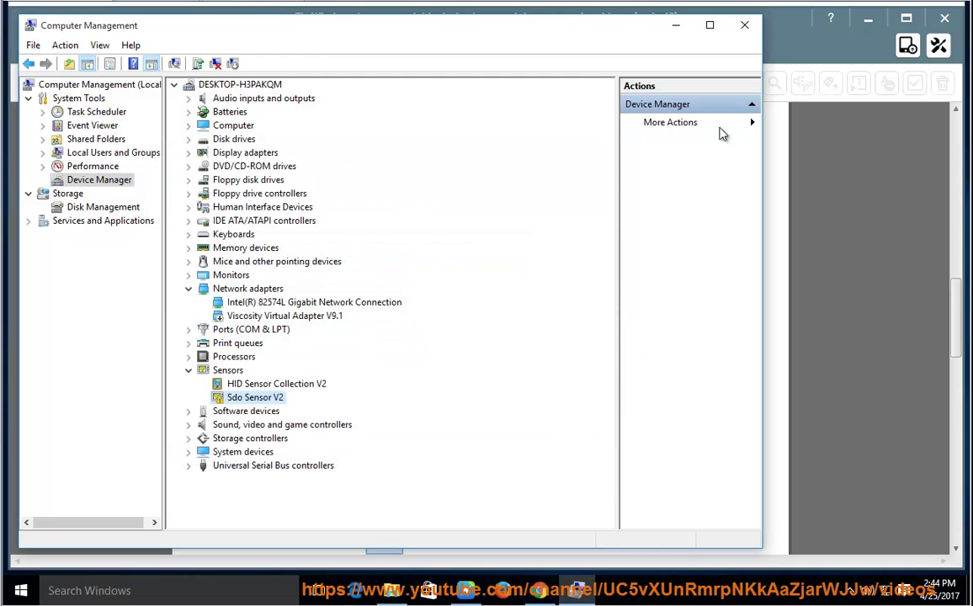
pyautogui.click(744, 24)
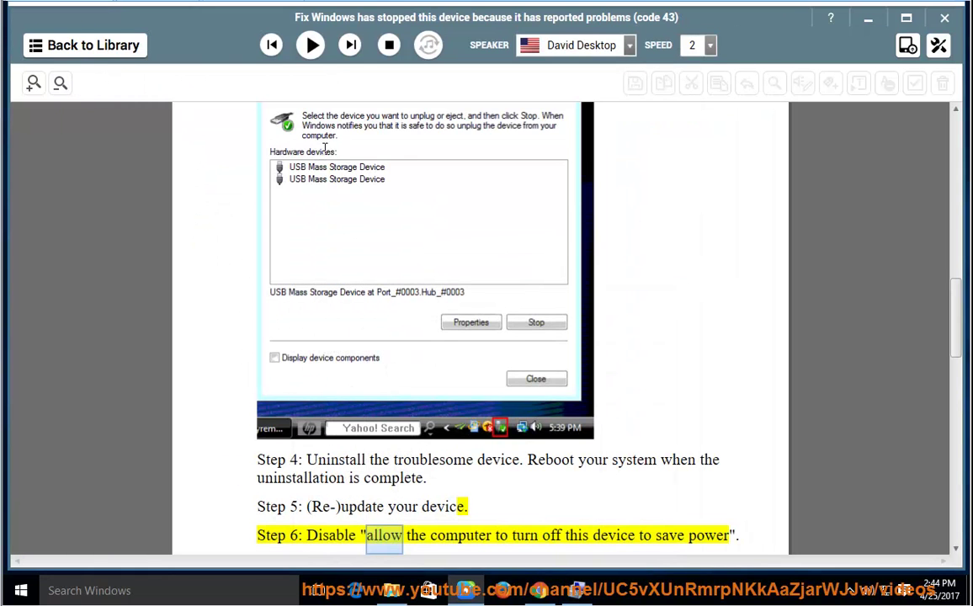
# Step: Resume the reading and reach Control Panel's System and Security page via Network and Sharing Center
pyautogui.click(311, 45)
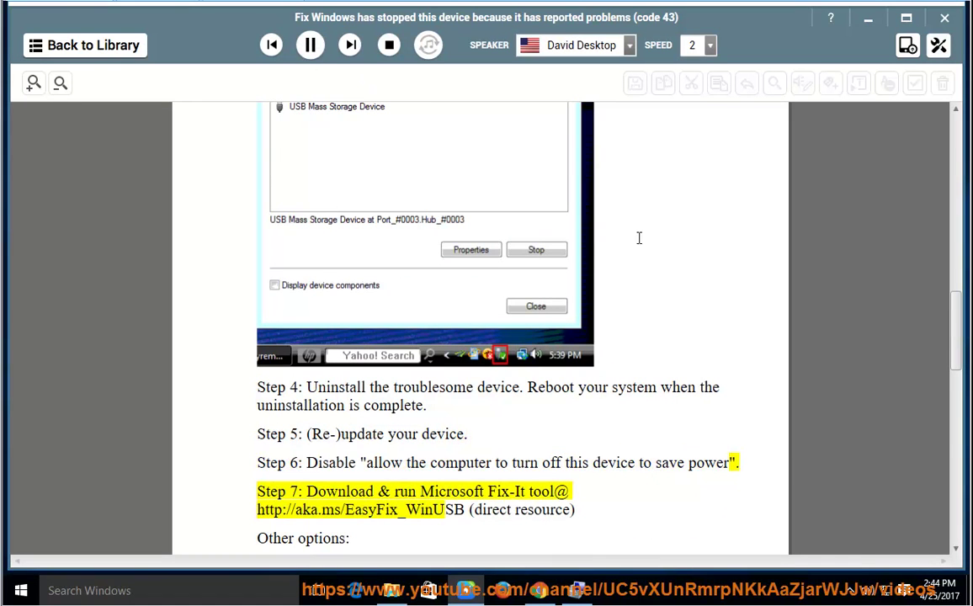
pyautogui.rightClick(884, 590)
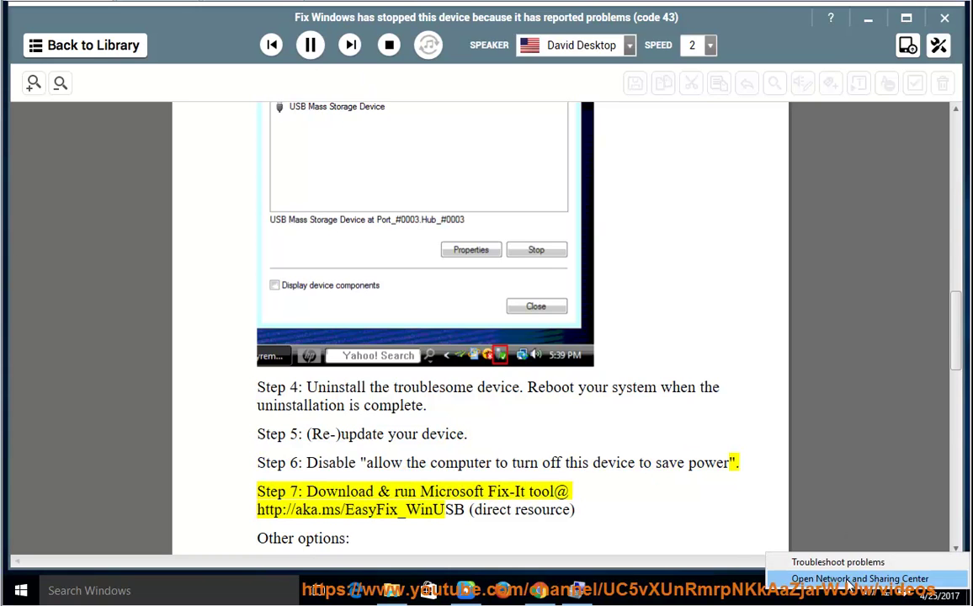
pyautogui.click(859, 578)
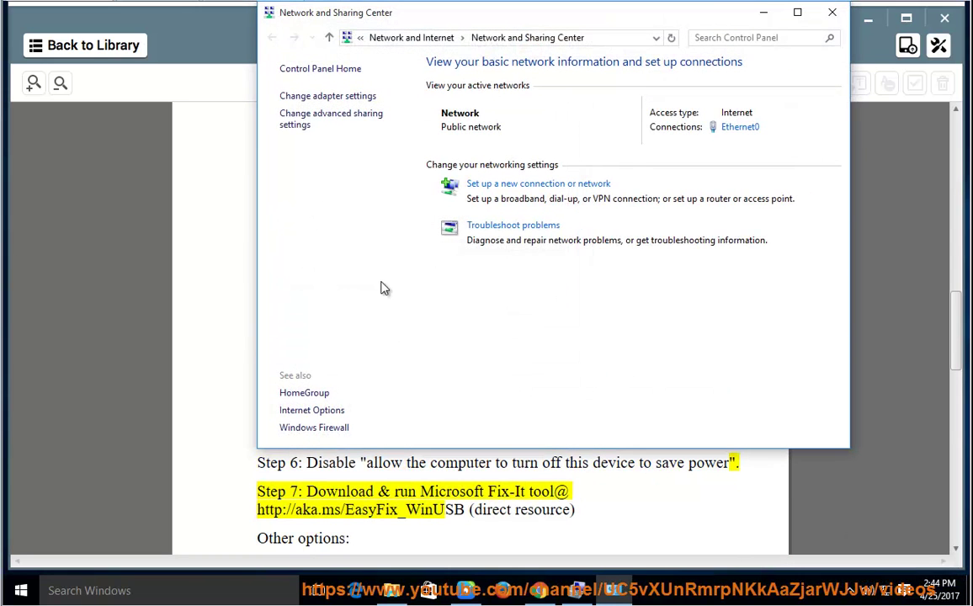
pyautogui.click(335, 71)
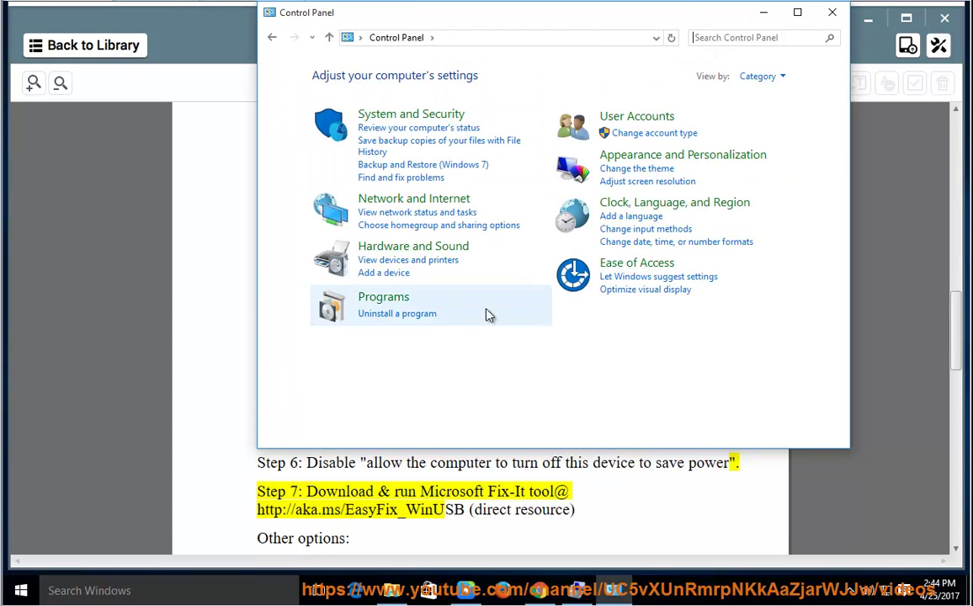
pyautogui.click(412, 115)
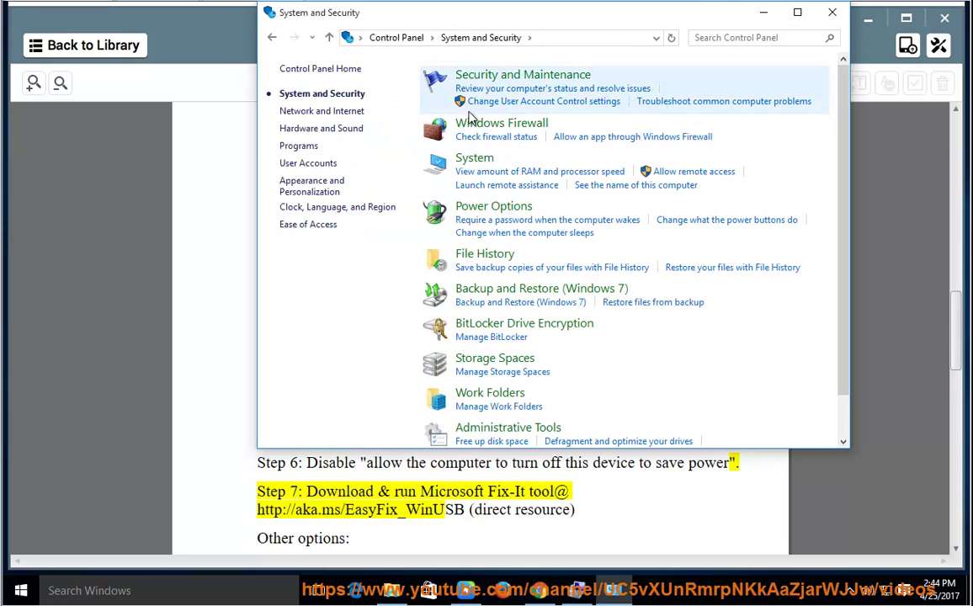
# Step: View the Balanced plan in Power Options, then go back to System and Security
pyautogui.click(493, 211)
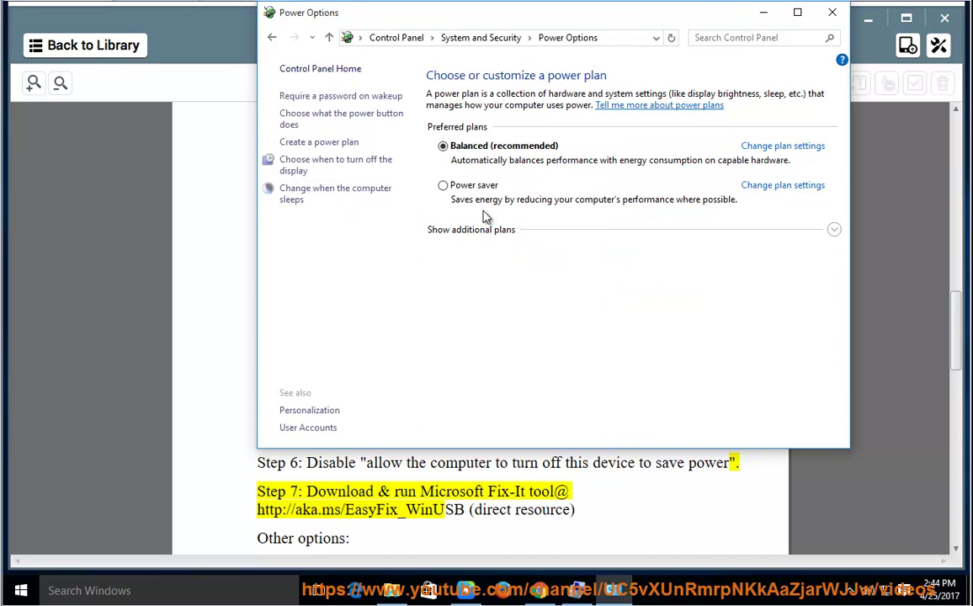
pyautogui.click(314, 201)
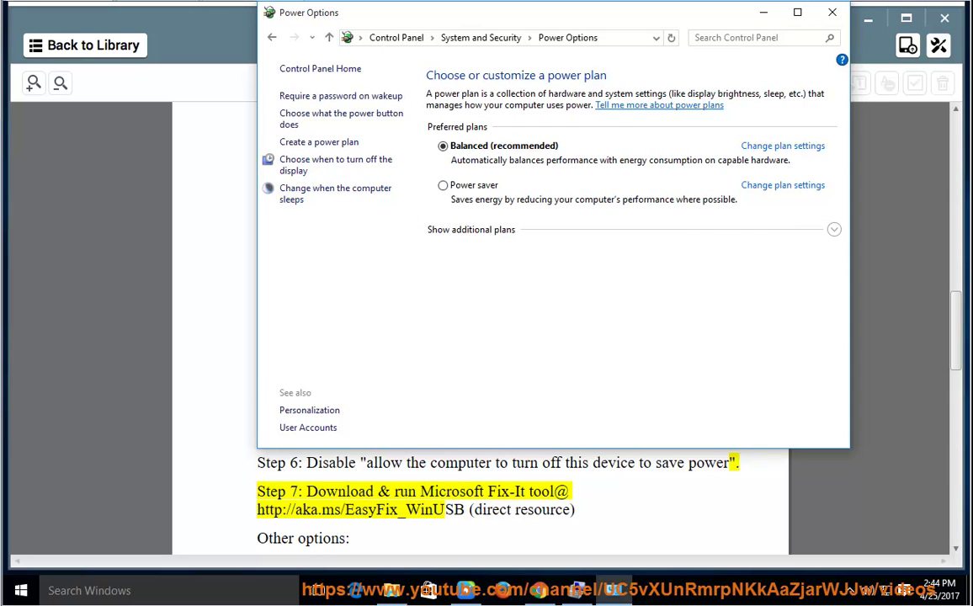
pyautogui.hotkey('alt', 'Left')
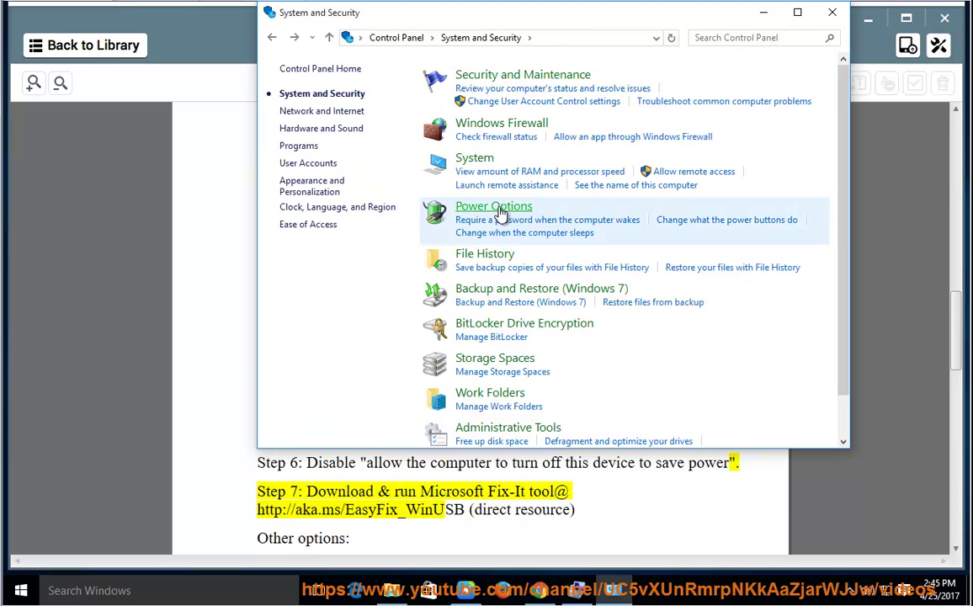
# Step: Open the Balanced plan's advanced power settings beside the plan settings page
pyautogui.click(499, 208)
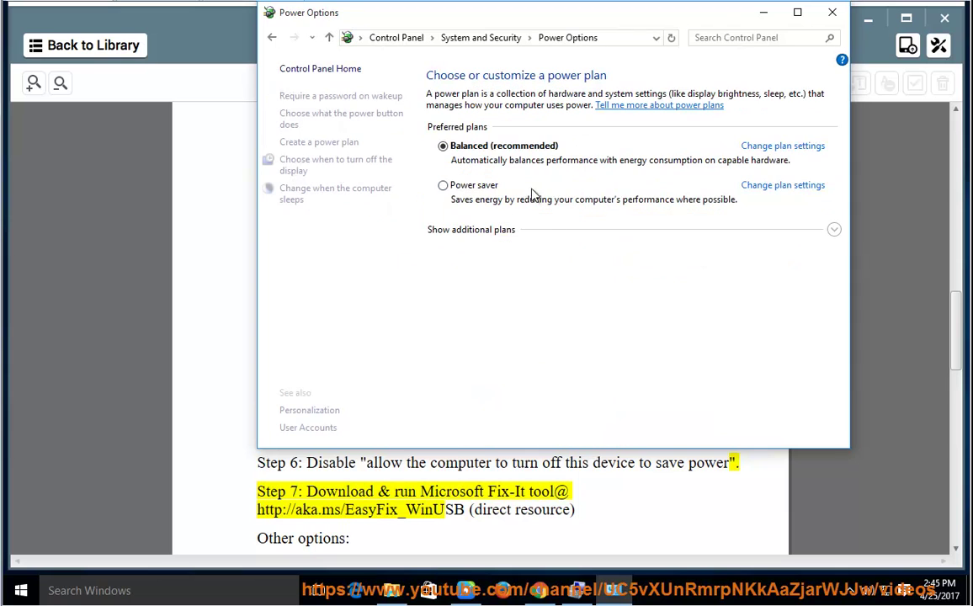
pyautogui.click(770, 149)
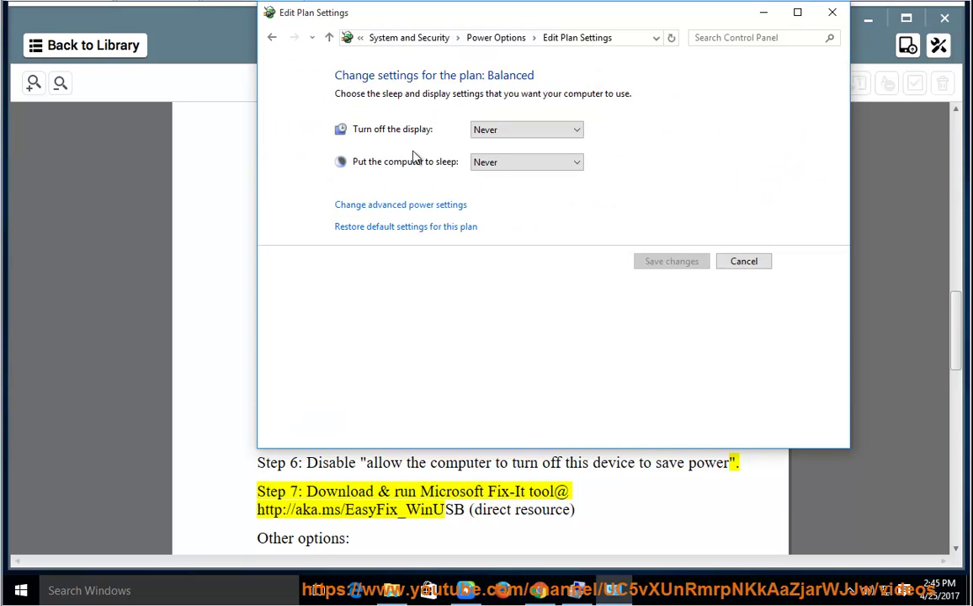
pyautogui.click(465, 215)
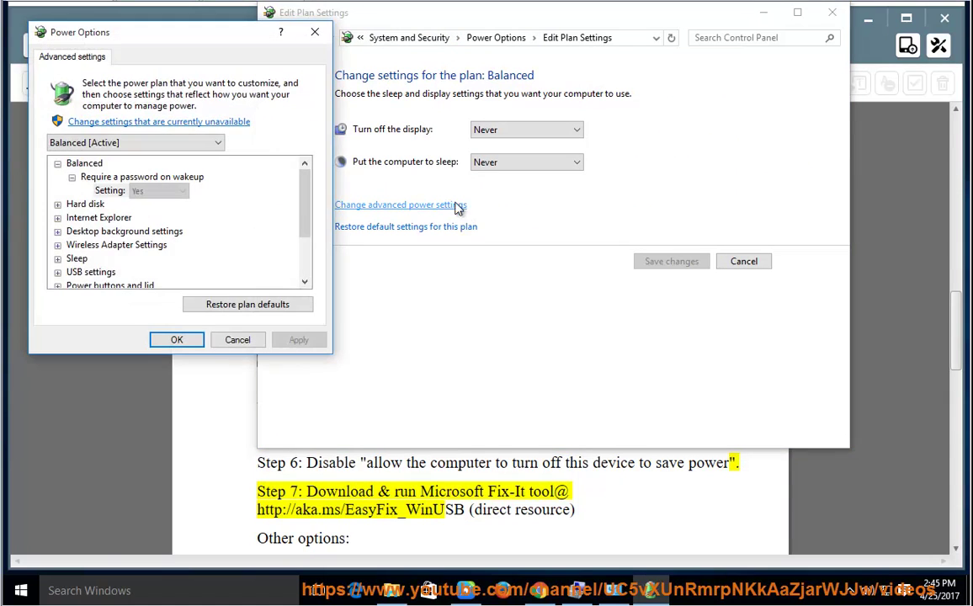
pyautogui.moveTo(233, 42)
pyautogui.mouseDown()
pyautogui.moveTo(413, 147)
pyautogui.moveTo(563, 185)
pyautogui.moveTo(779, 133)
pyautogui.moveTo(805, 137)
pyautogui.mouseUp()
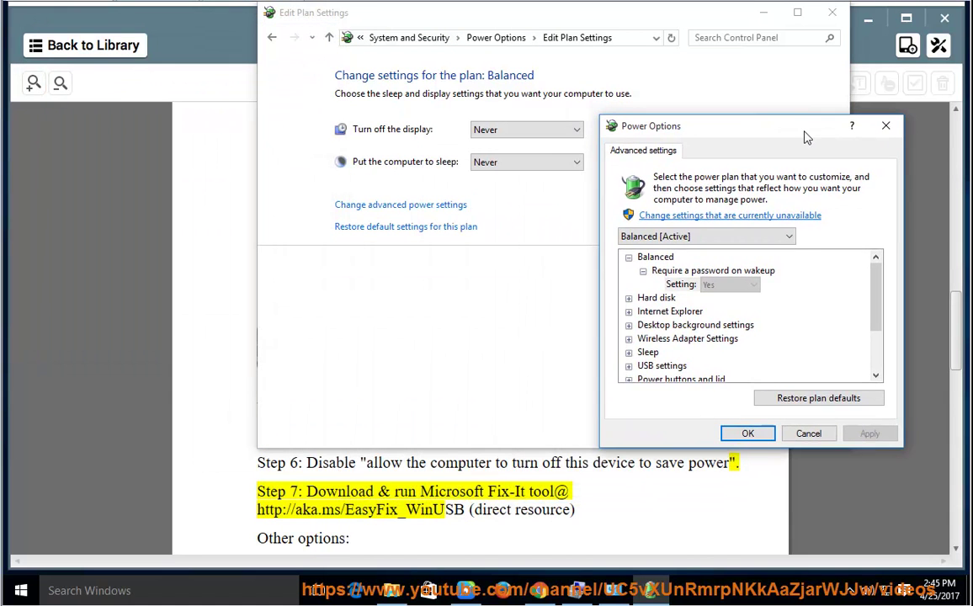
# Step: Set USB settings > USB selective suspend to Disabled, confirm, and close the plan window
pyautogui.click(633, 368)
pyautogui.click(626, 369)
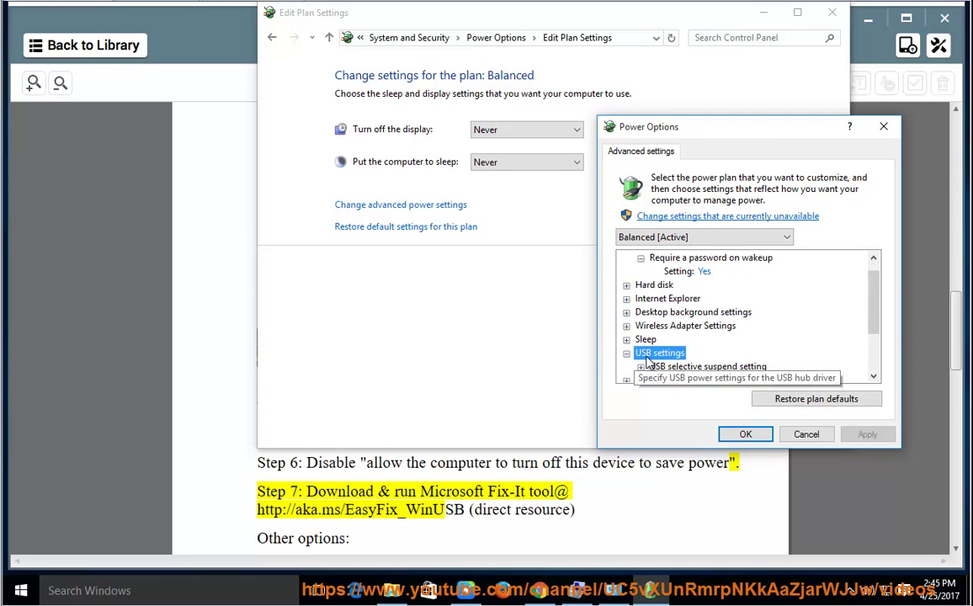
pyautogui.click(641, 367)
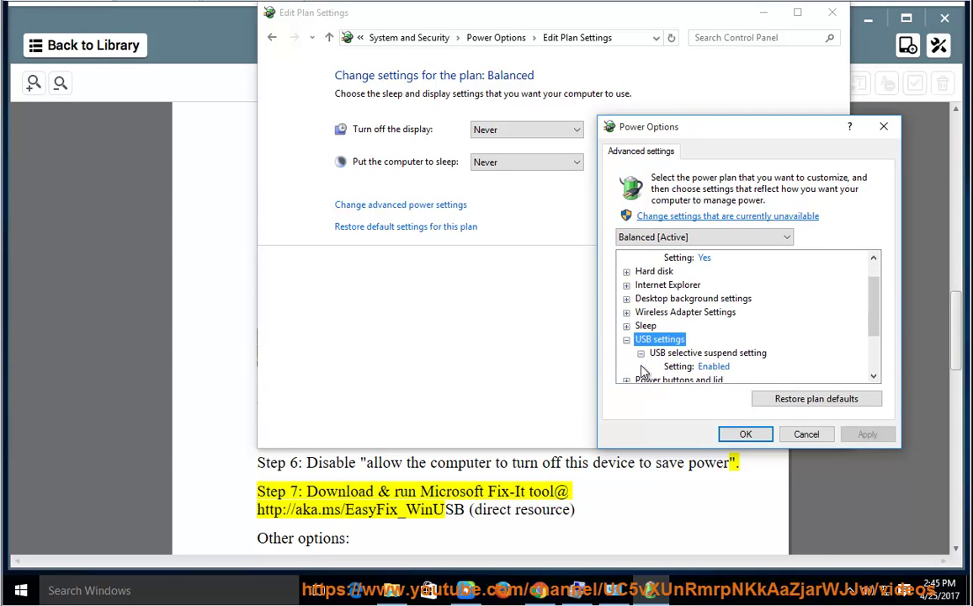
pyautogui.click(710, 368)
pyautogui.click(752, 368)
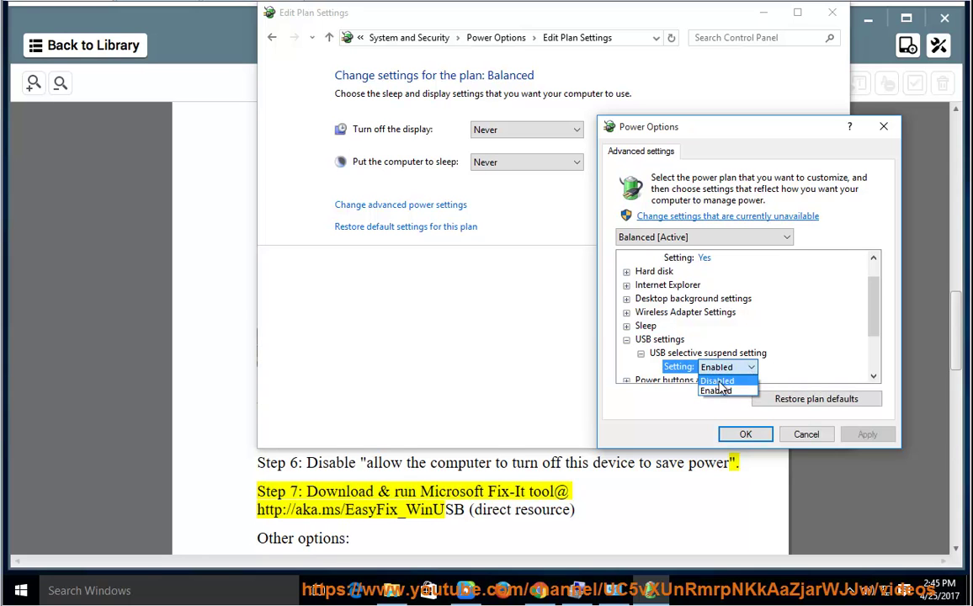
pyautogui.click(729, 385)
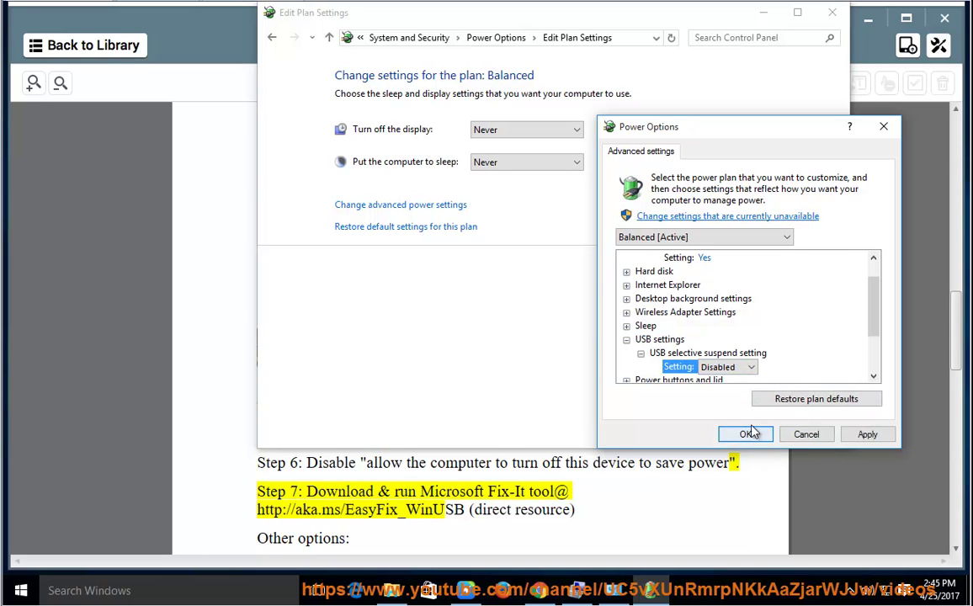
pyautogui.click(805, 434)
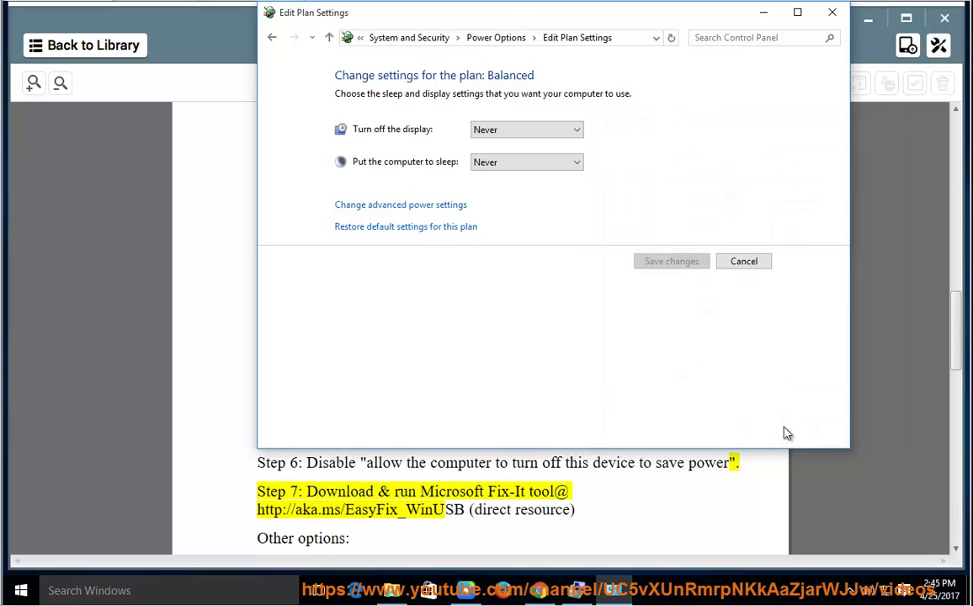
pyautogui.click(763, 13)
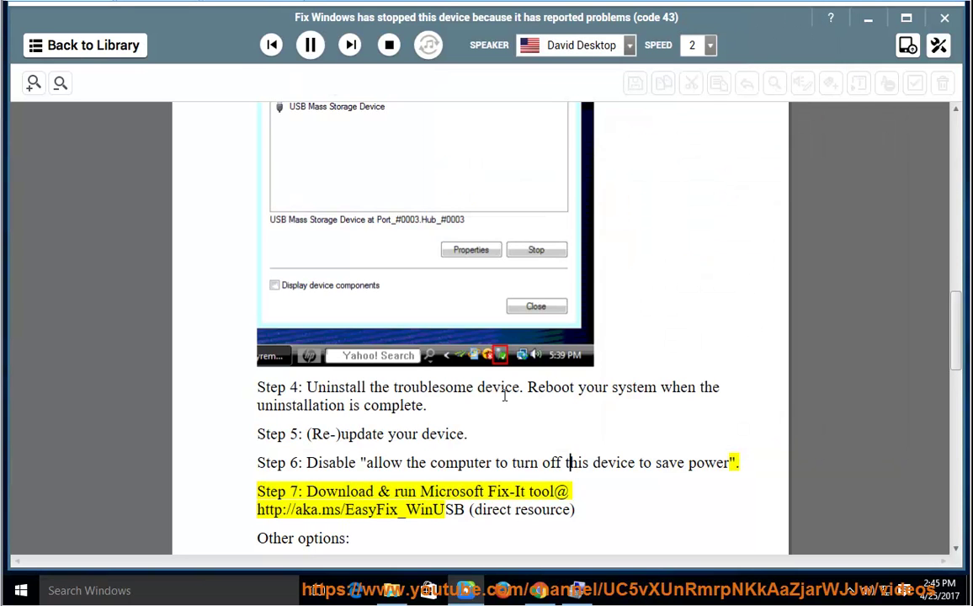
# Step: Restart the read-aloud and follow it through the chipset driver links to the NVIDIA downloads entry
pyautogui.click(311, 45)
pyautogui.click(311, 46)
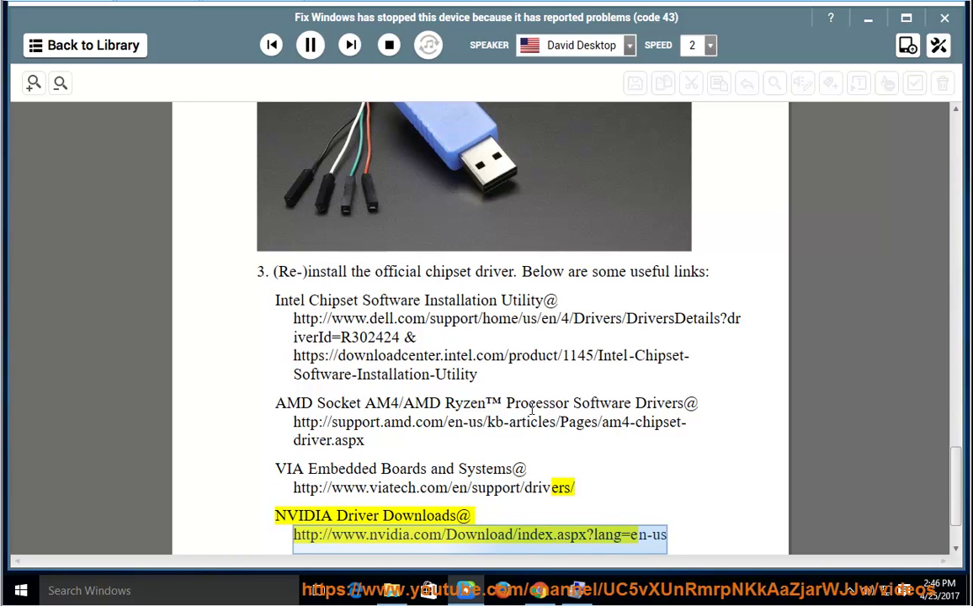
pyautogui.scroll(-1, 547, 396)
pyautogui.scroll(-1, 555, 398)
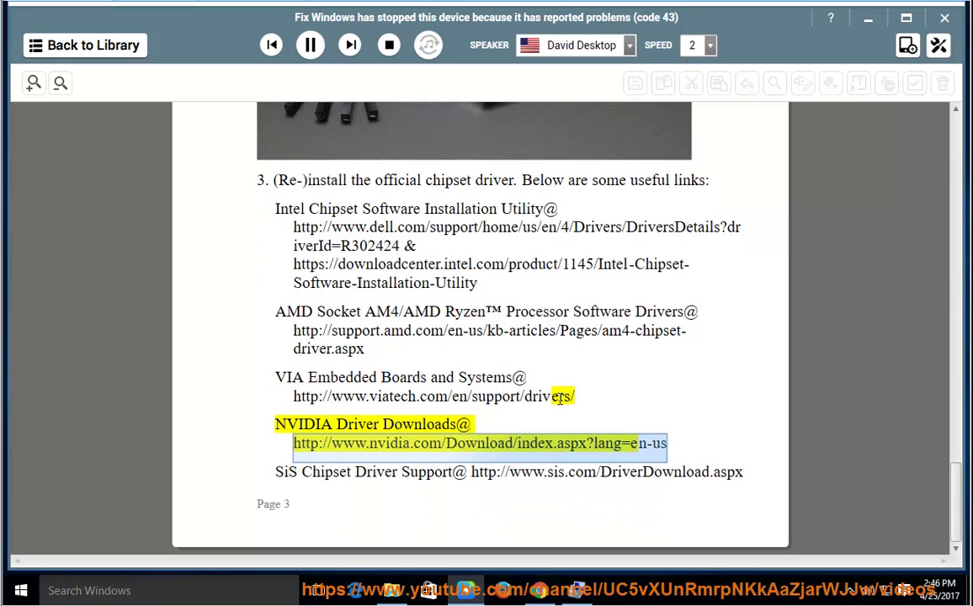